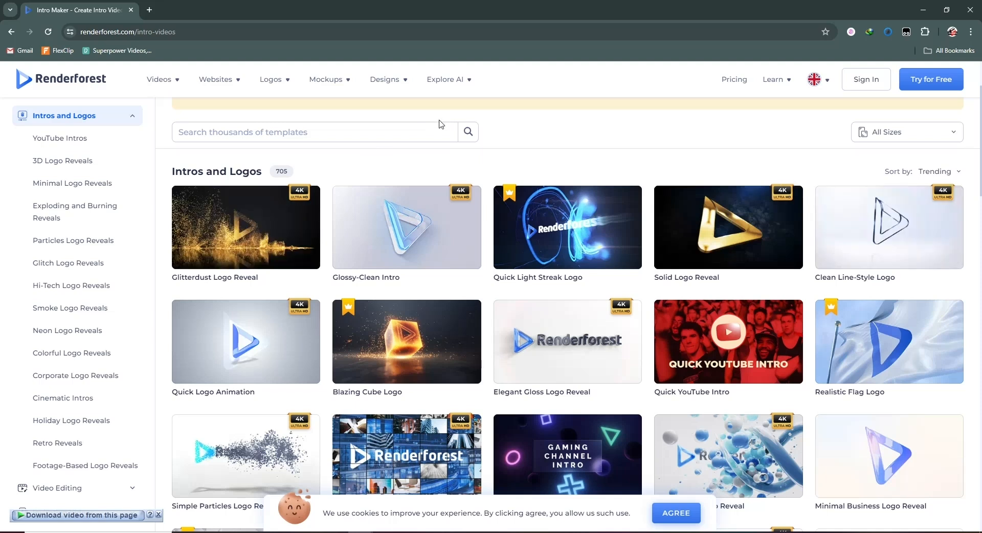
- Start a new video project from the Simple Particles Logo Reveal template in its Widescreen Version
{"action": "scroll", "coordinate": [443, 124], "scroll_direction": "down", "scroll_amount": 1}
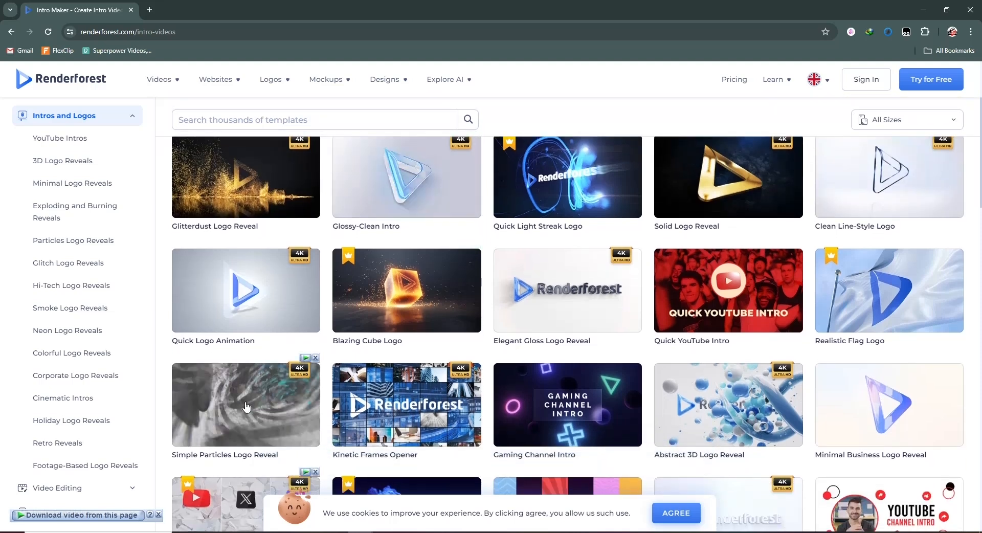
{"action": "left_click", "coordinate": [246, 407]}
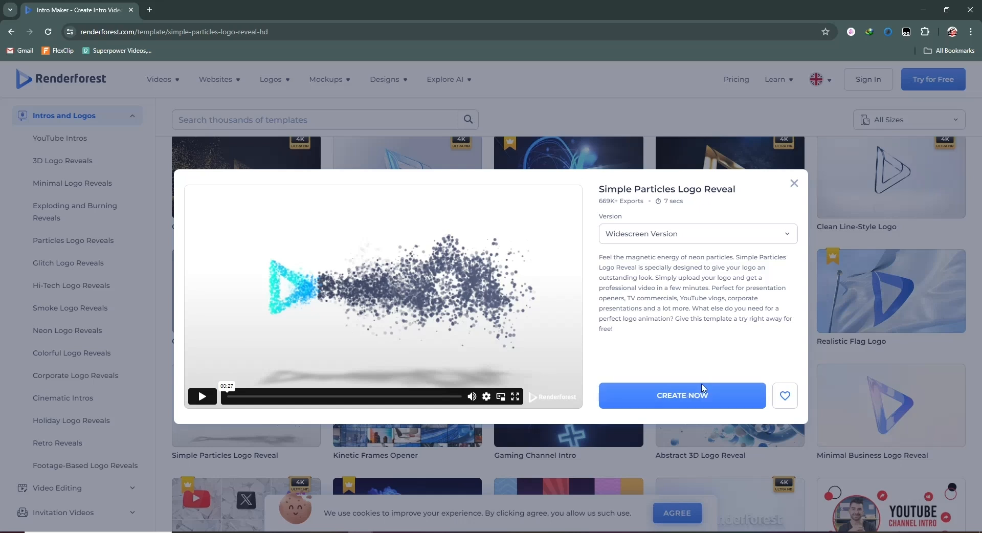
{"action": "left_click", "coordinate": [676, 400]}
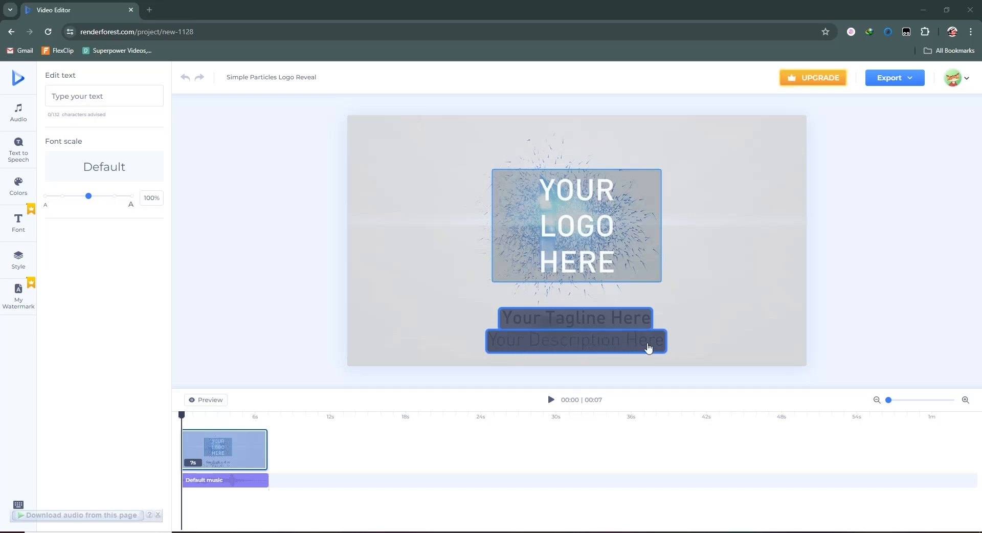
- Upload logo.png from the Pictures folder and insert it into the template's logo placeholder
{"action": "left_click", "coordinate": [570, 223]}
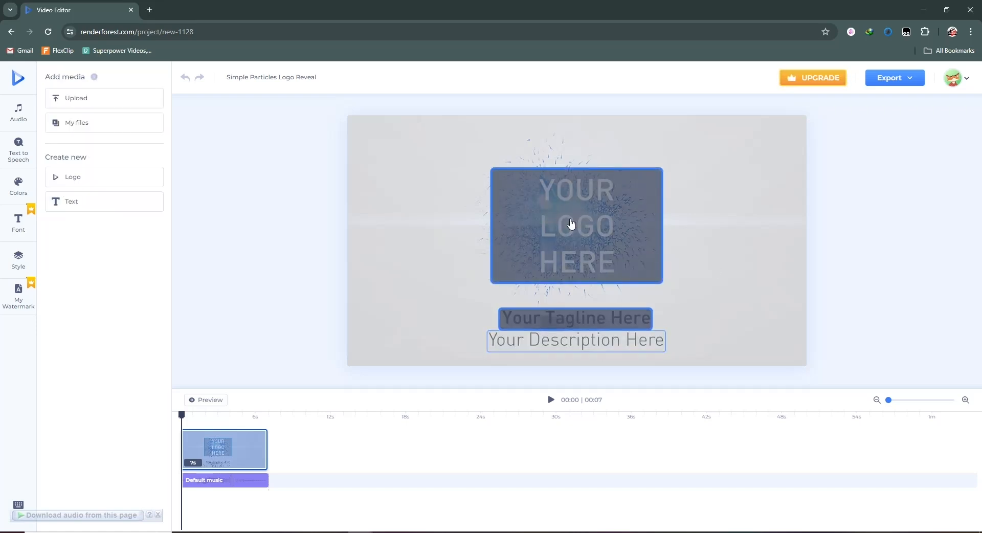
{"action": "left_click", "coordinate": [71, 128]}
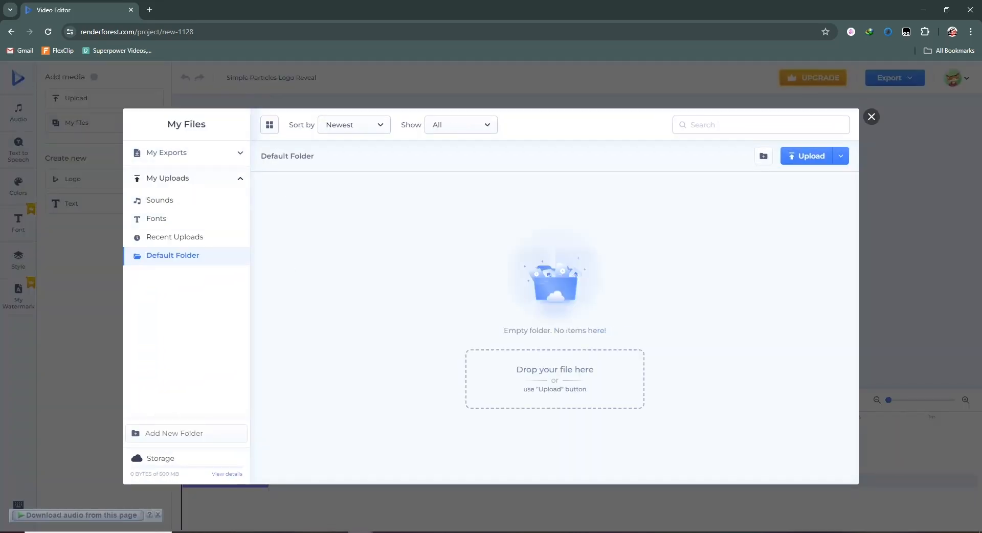
{"action": "key", "text": "alt+Tab"}
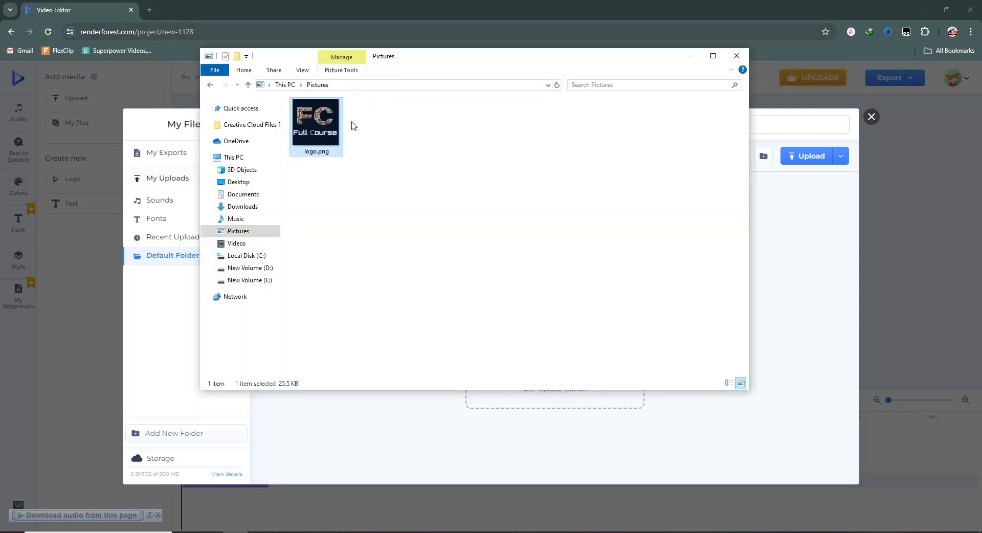
{"action": "left_click_drag", "start_coordinate": [474, 67], "coordinate": [314, 27]}
{"action": "left_click_drag", "start_coordinate": [687, 504], "coordinate": [616, 412]}
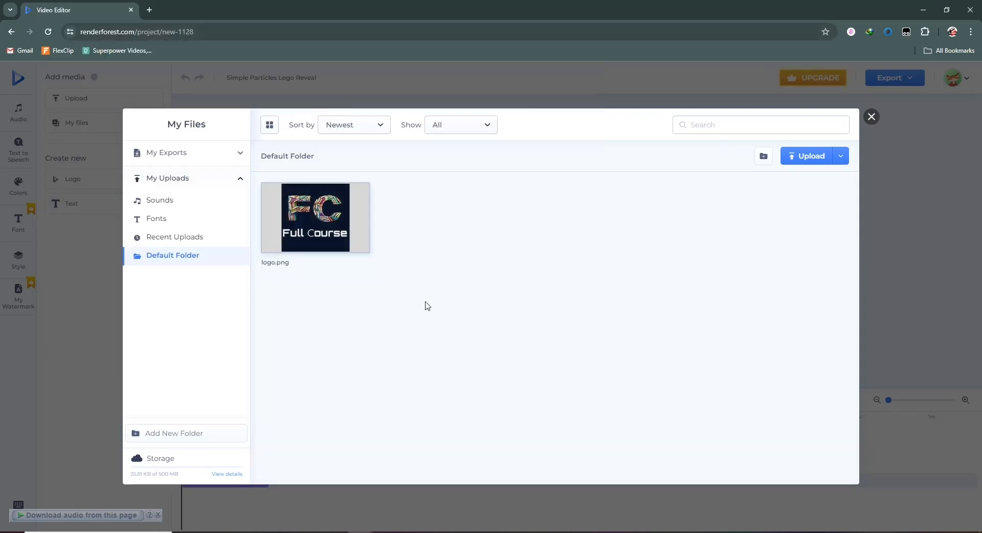
{"action": "left_click", "coordinate": [327, 231]}
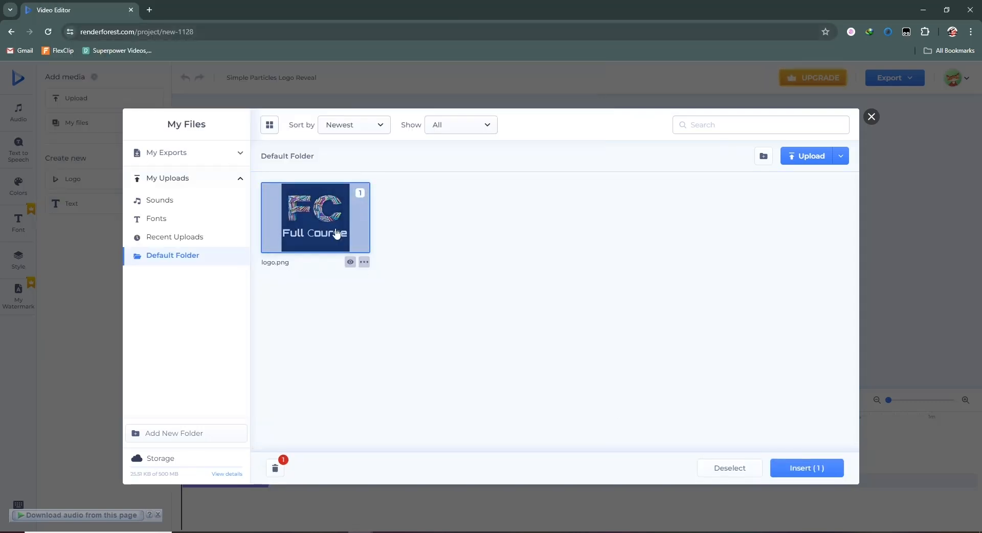
{"action": "left_click", "coordinate": [804, 473]}
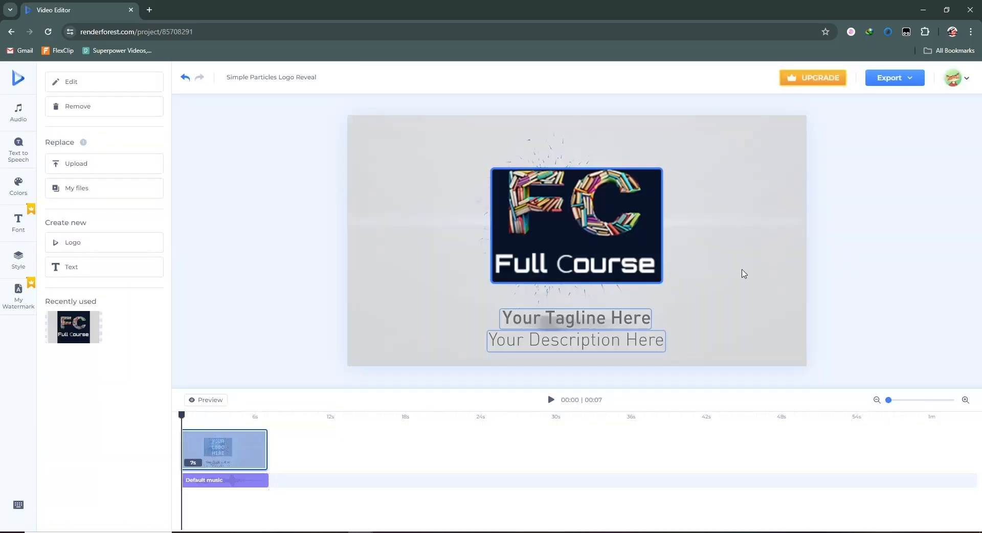
- Set the tagline text to "Full Course" and the description text to "Learn For Free"
{"action": "left_click", "coordinate": [634, 339]}
{"action": "left_click", "coordinate": [585, 324]}
{"action": "type", "text": "Full Course"}
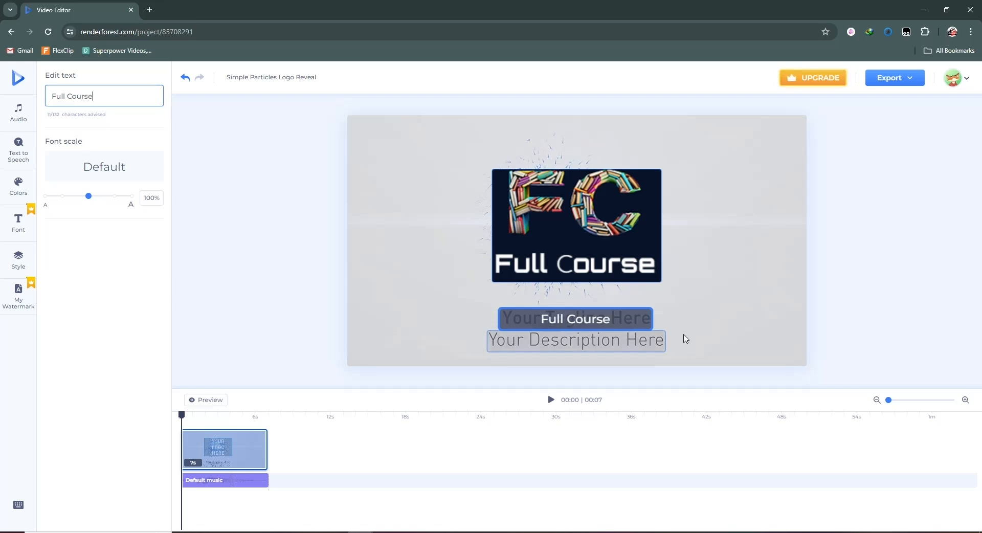
{"action": "left_click", "coordinate": [631, 351]}
{"action": "type", "text": "Learn F"}
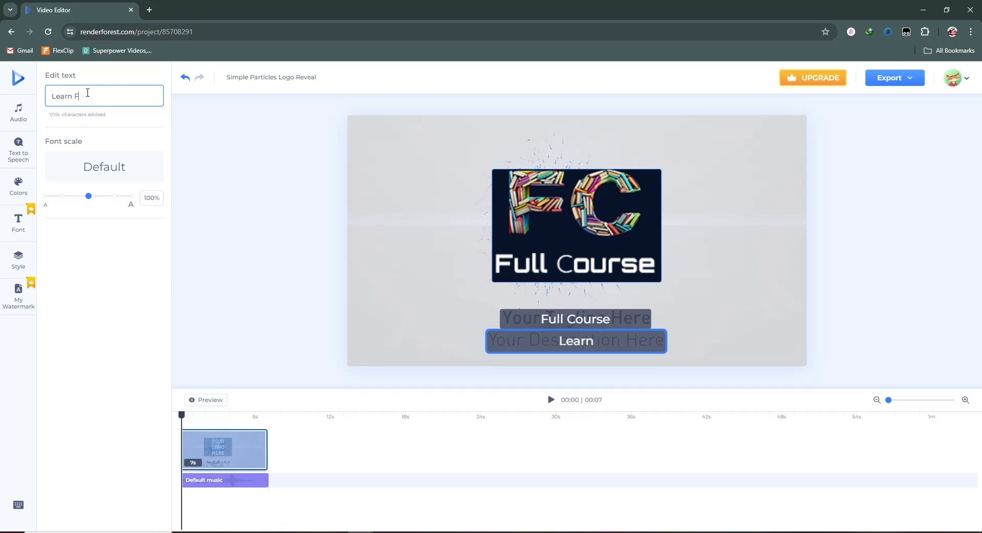
{"action": "type", "text": "or Free"}
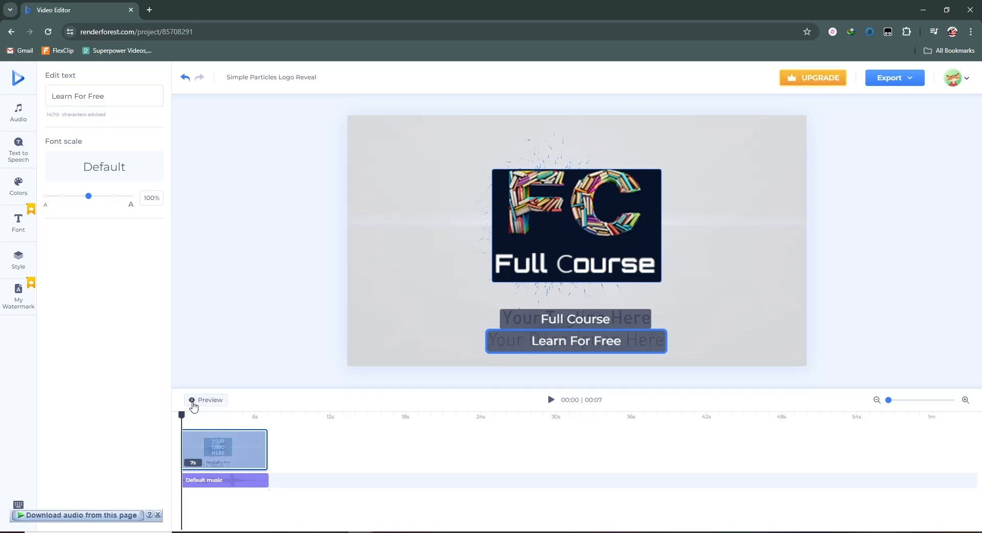
- Generate and play a preview of the logo reveal, and export the video with the Free export option
{"action": "left_click", "coordinate": [193, 404]}
{"action": "left_click", "coordinate": [552, 401]}
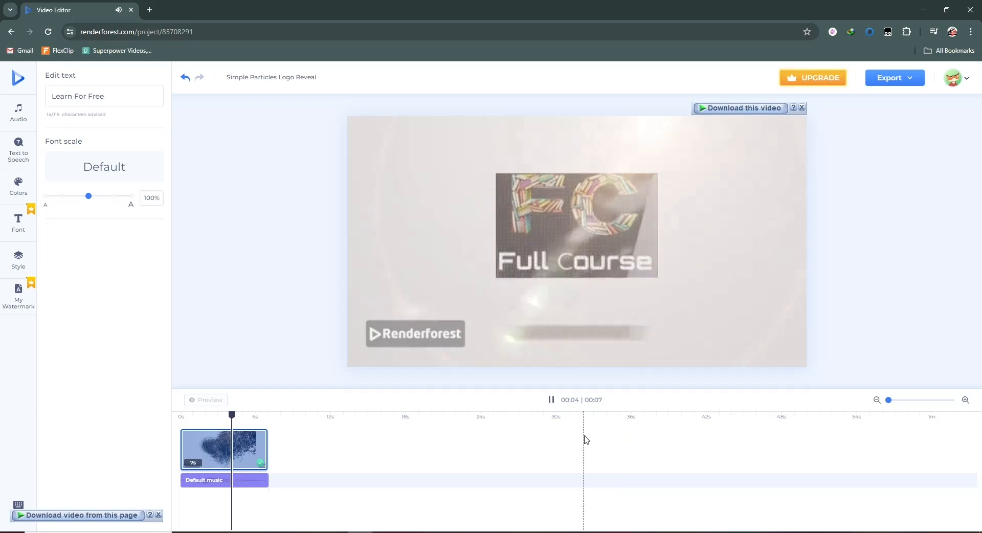
{"action": "left_click", "coordinate": [551, 400]}
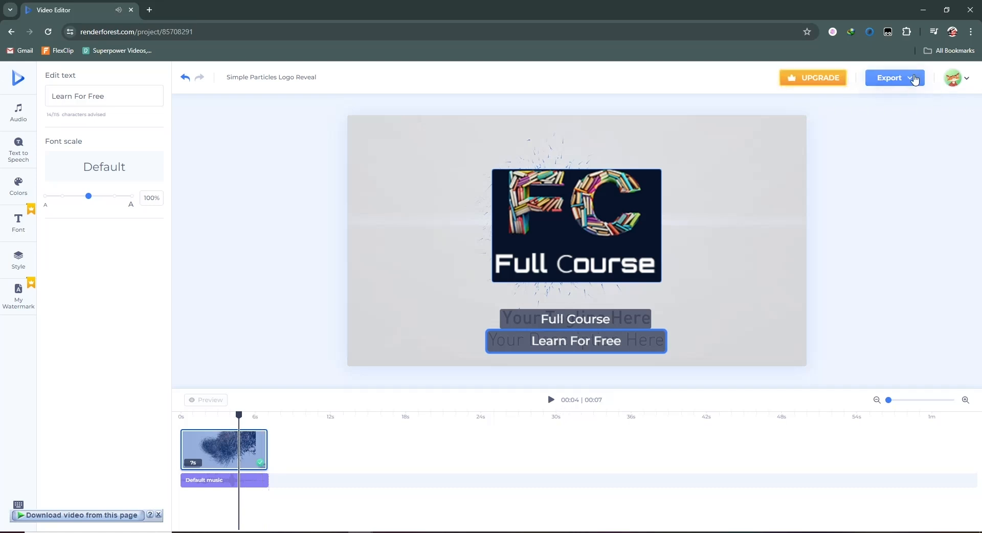
{"action": "left_click", "coordinate": [913, 79]}
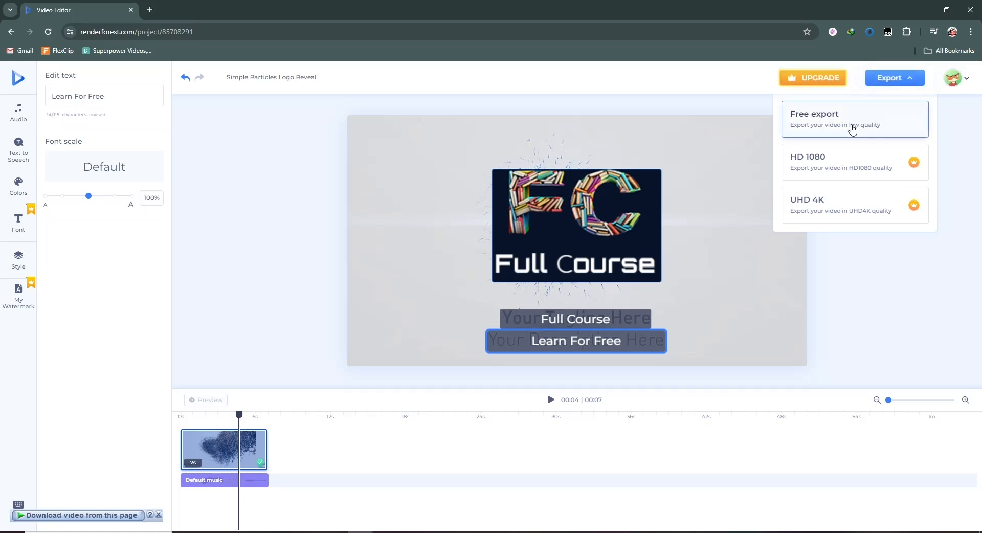
{"action": "left_click", "coordinate": [890, 126]}
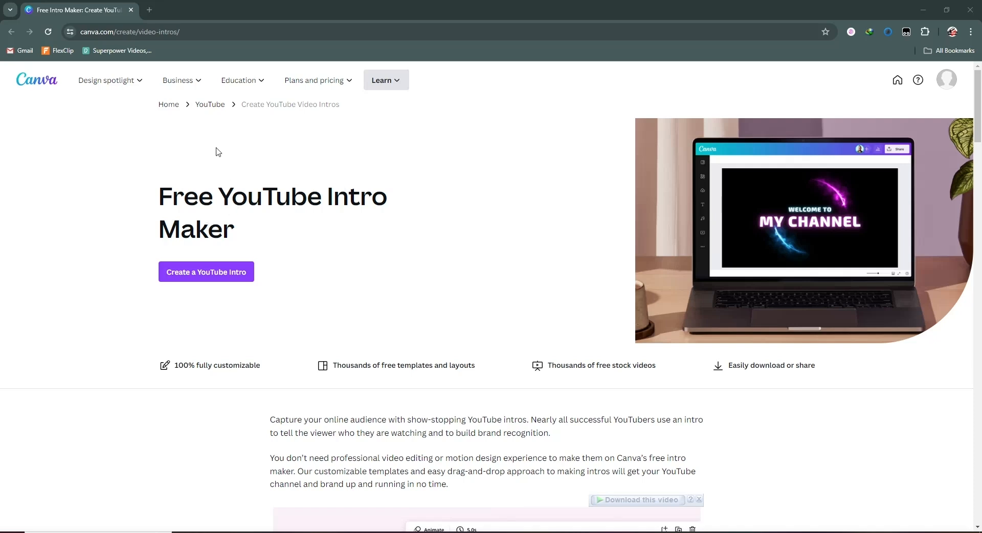
- On Canva, start a YouTube intro and apply all 3 pages of the "Black & Orange Simple Welcome To My Channel Youtube Intro" template
{"action": "left_click", "coordinate": [209, 282]}
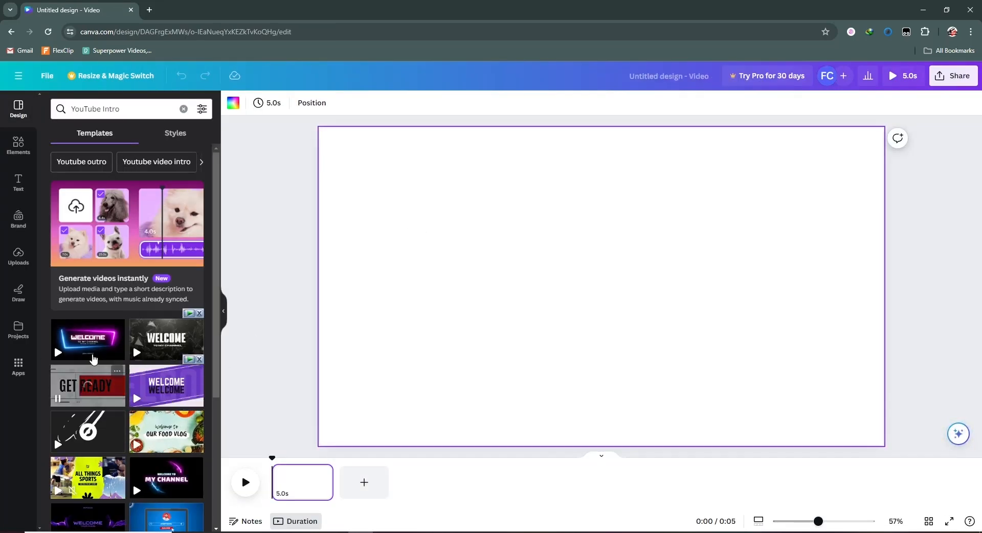
{"action": "scroll", "coordinate": [122, 349], "scroll_direction": "down", "scroll_amount": 4}
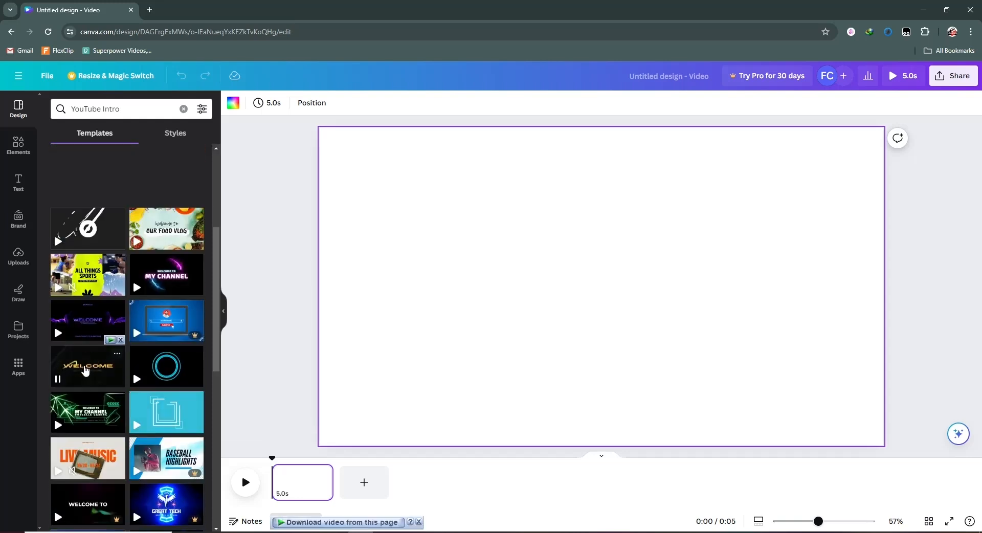
{"action": "left_click", "coordinate": [85, 371]}
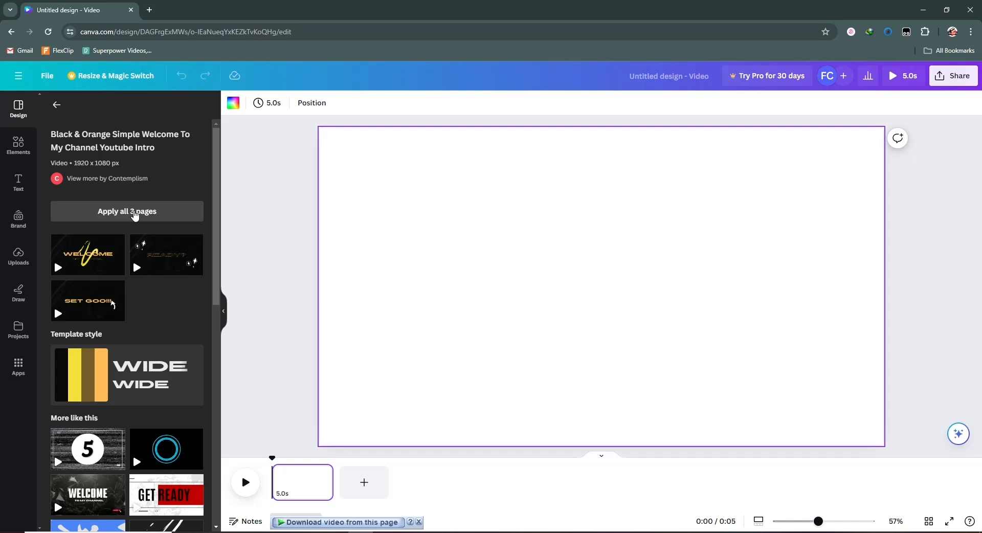
{"action": "left_click", "coordinate": [135, 215]}
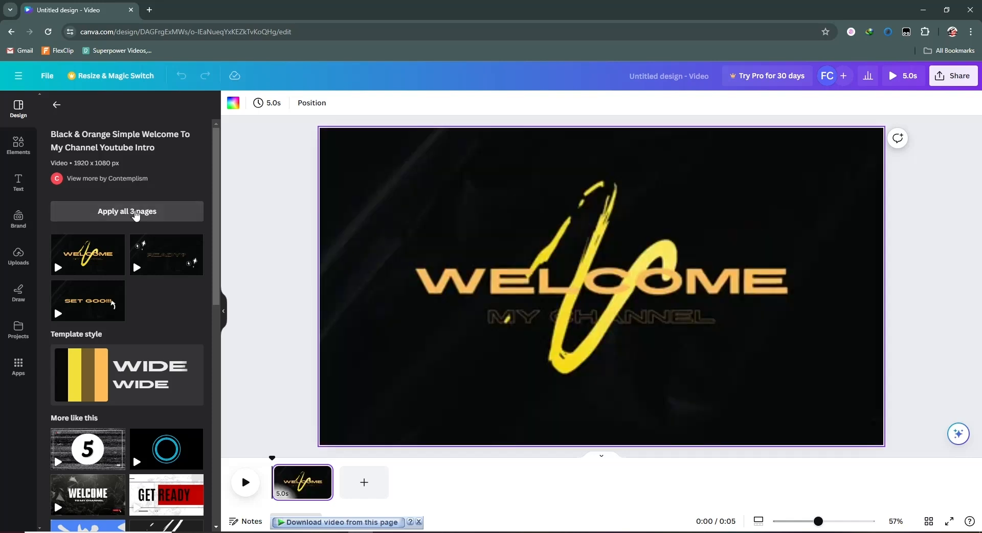
- Replace the WELCOME heading on the first page with "FULL COURSE" and make the heading slightly smaller
{"action": "left_click", "coordinate": [691, 300]}
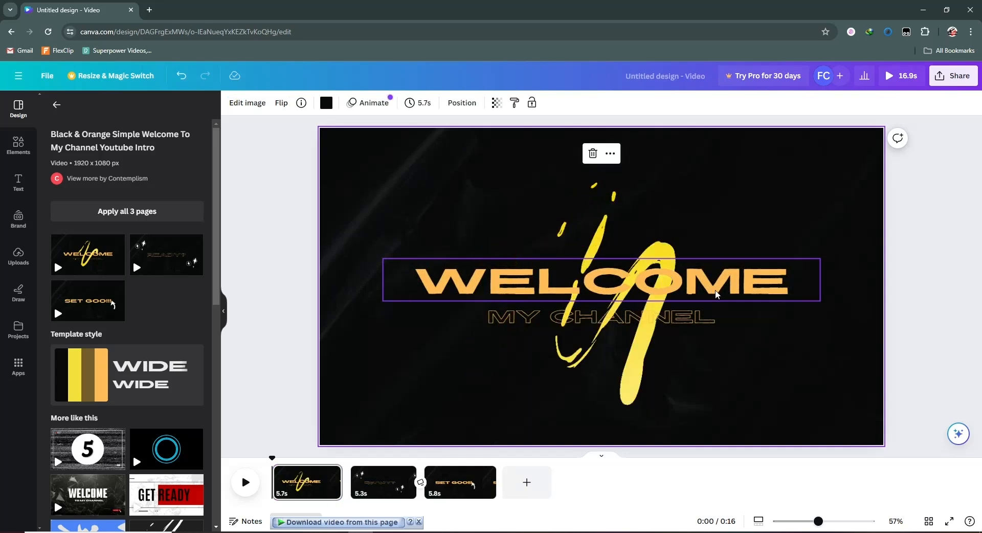
{"action": "left_click", "coordinate": [501, 285]}
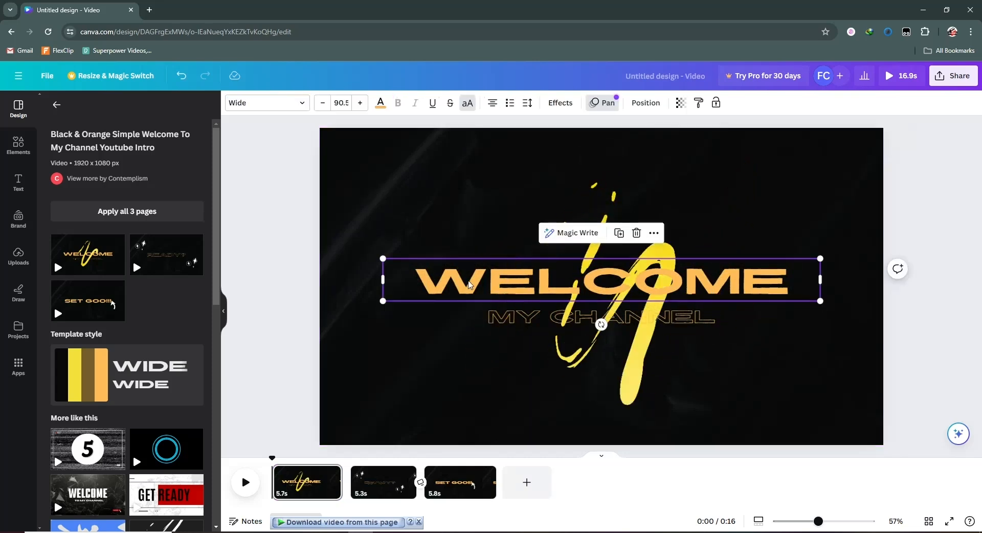
{"action": "double_click", "coordinate": [501, 285]}
{"action": "type", "text": "FULL"}
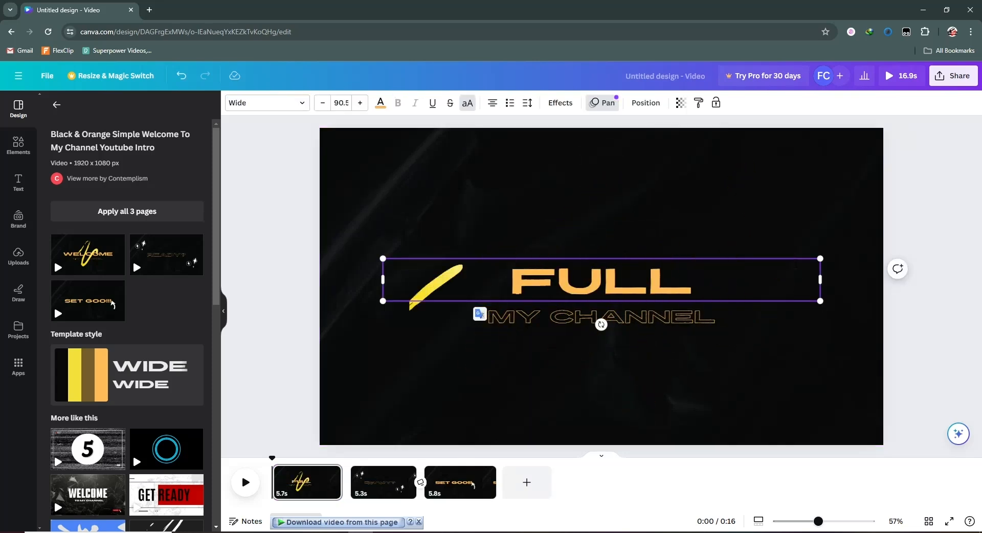
{"action": "type", "text": " COURSE"}
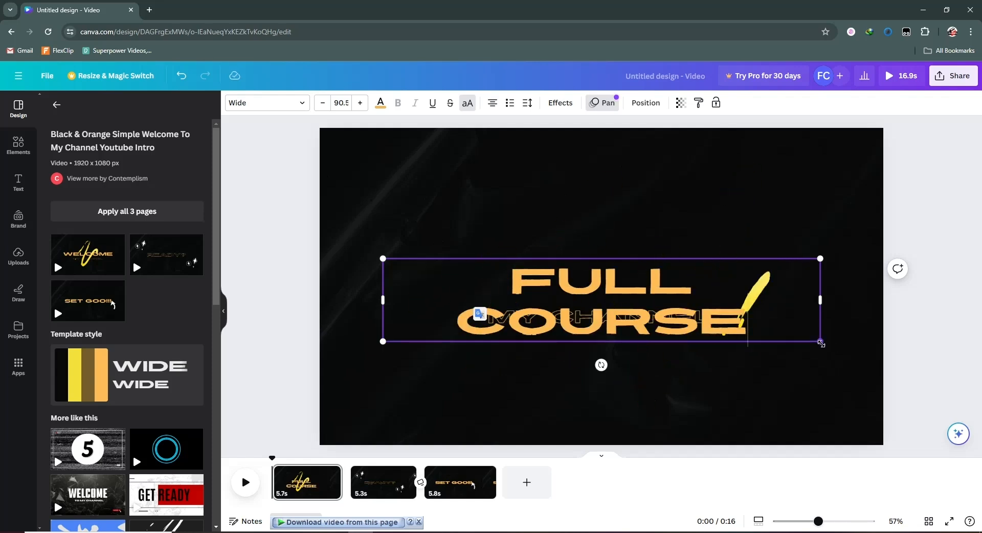
{"action": "left_click", "coordinate": [583, 252]}
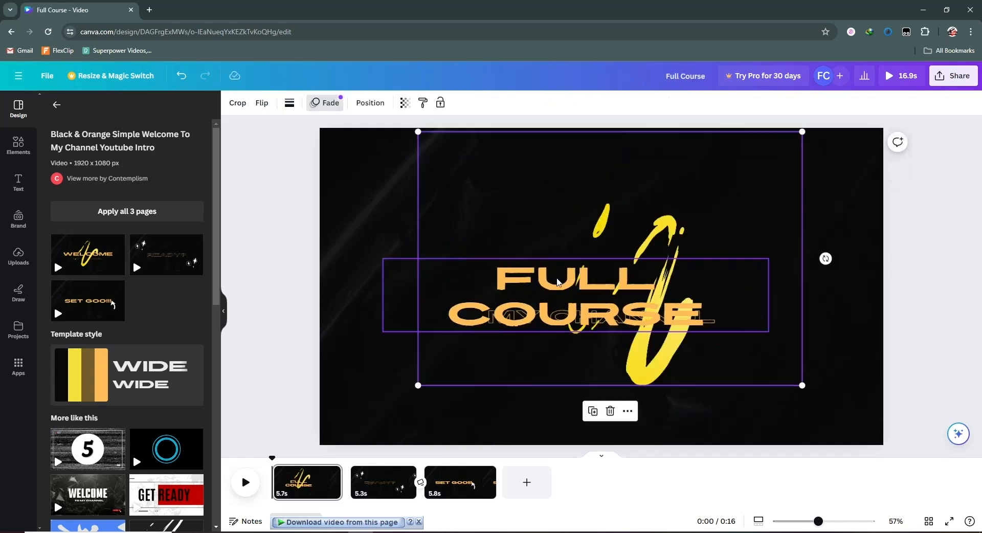
- Move the yellow brush stroke off the subtitle and replace the MY CHANNEL text with "LEARN FOR FREE"
{"action": "mouse_move", "coordinate": [531, 317]}
{"action": "left_mouse_down"}
{"action": "mouse_move", "coordinate": [482, 346]}
{"action": "mouse_move", "coordinate": [515, 346]}
{"action": "left_mouse_up"}
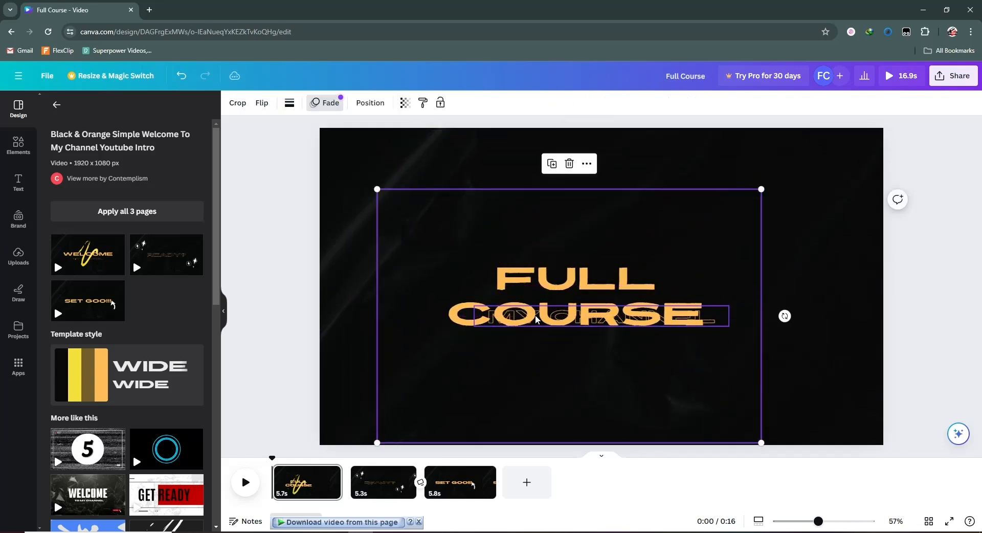
{"action": "double_click", "coordinate": [639, 317]}
{"action": "key", "text": "BackSpace"}
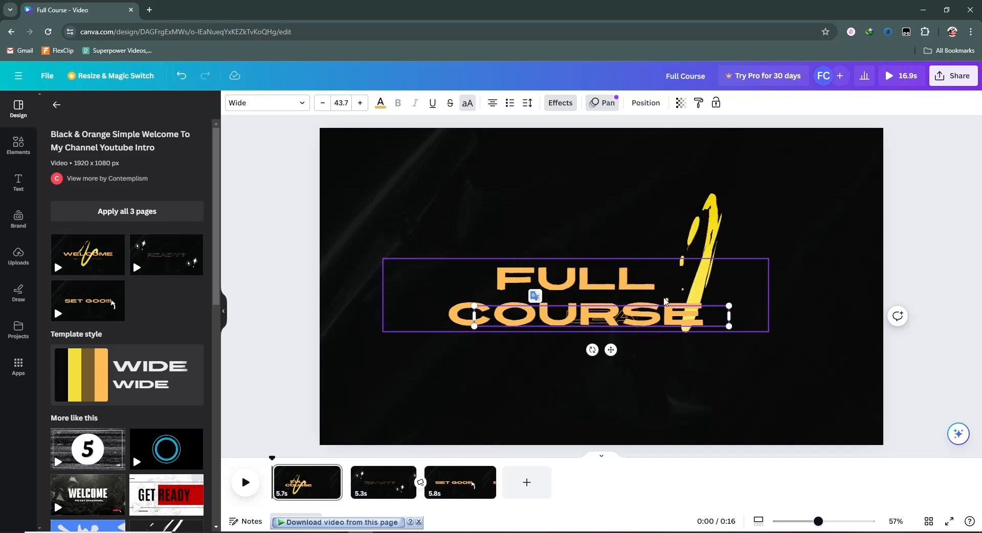
{"action": "type", "text": "LEARN FOR FREE"}
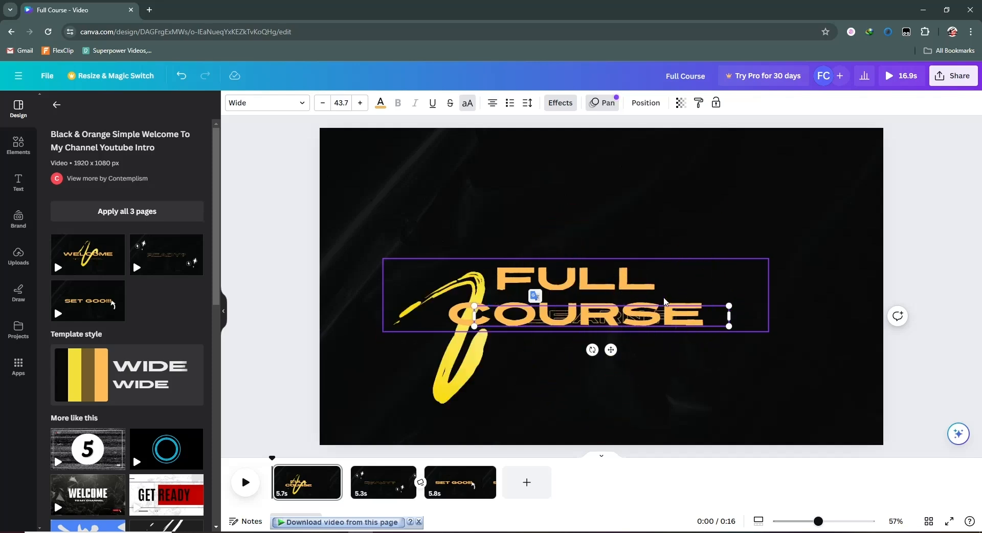
- Move the FULL COURSE heading up, widen the subtitle to fit one line beneath it, and reposition the brush stroke around them
{"action": "left_click", "coordinate": [781, 298]}
{"action": "left_click_drag", "start_coordinate": [561, 294], "coordinate": [585, 248]}
{"action": "left_click_drag", "start_coordinate": [611, 328], "coordinate": [609, 319]}
{"action": "left_click_drag", "start_coordinate": [730, 316], "coordinate": [783, 316]}
{"action": "left_click_drag", "start_coordinate": [649, 306], "coordinate": [599, 320]}
{"action": "mouse_move", "coordinate": [684, 389]}
{"action": "left_mouse_down"}
{"action": "mouse_move", "coordinate": [686, 345]}
{"action": "mouse_move", "coordinate": [700, 340]}
{"action": "left_mouse_up"}
{"action": "left_click_drag", "start_coordinate": [616, 258], "coordinate": [615, 250]}
{"action": "left_click", "coordinate": [921, 282]}
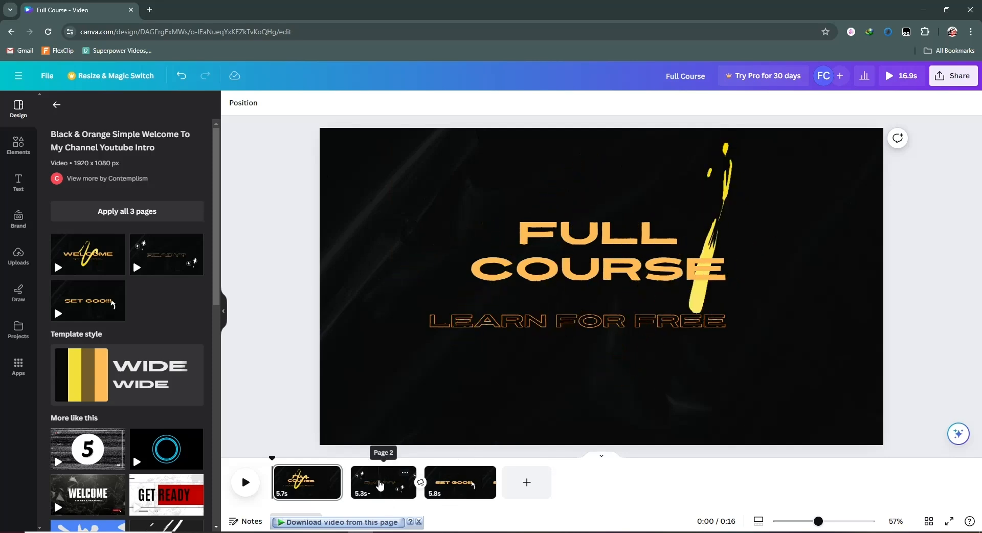
- Replace the READY? text on the second page with the FULL COURSE heading copied from the first page and move it slightly up
{"action": "left_click", "coordinate": [379, 485]}
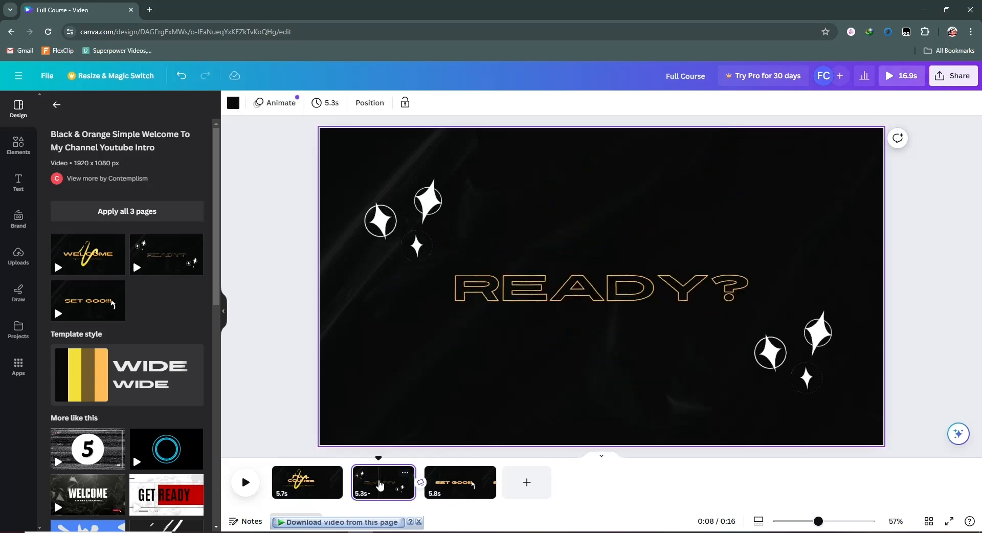
{"action": "left_click", "coordinate": [476, 286]}
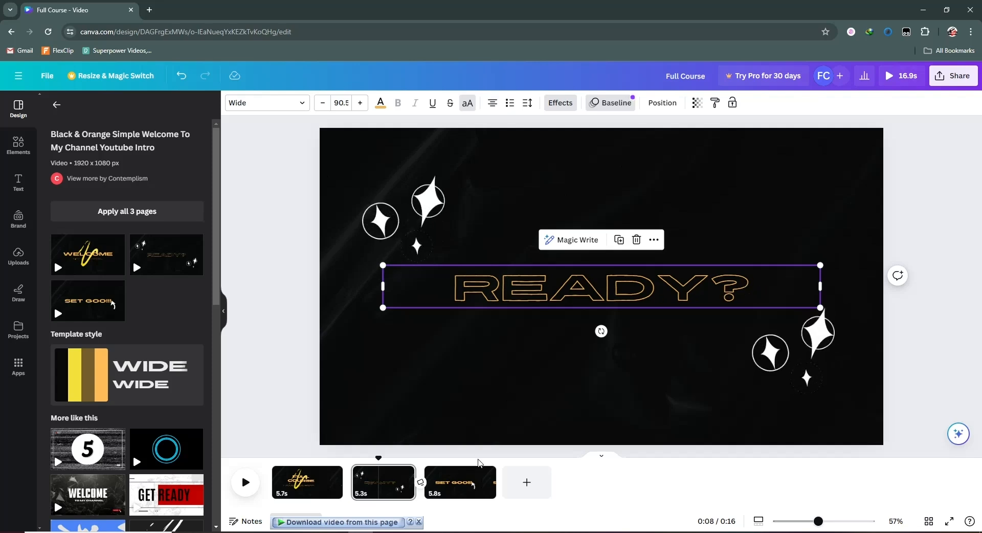
{"action": "left_click", "coordinate": [308, 490]}
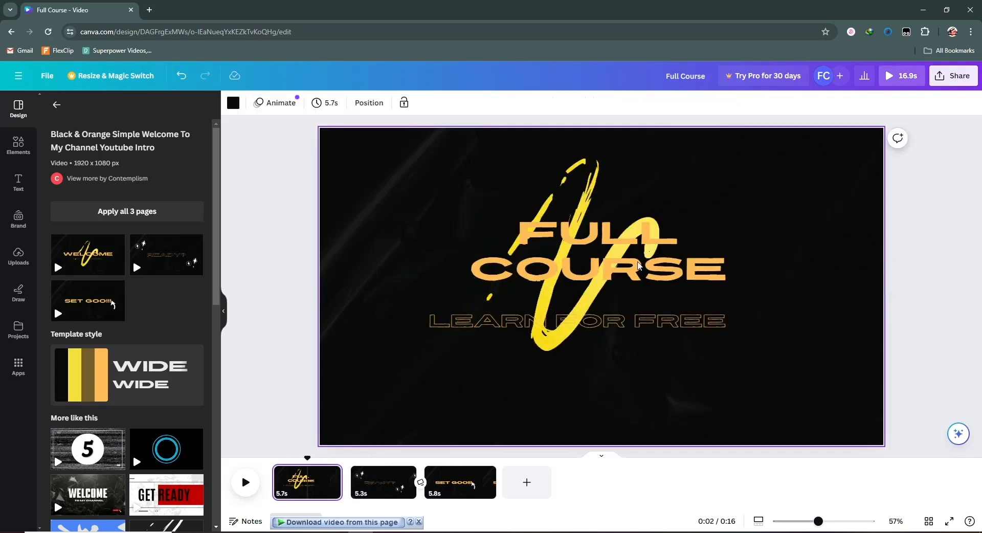
{"action": "left_click", "coordinate": [643, 276]}
{"action": "key", "text": "ctrl+a"}
{"action": "key", "text": "ctrl+c"}
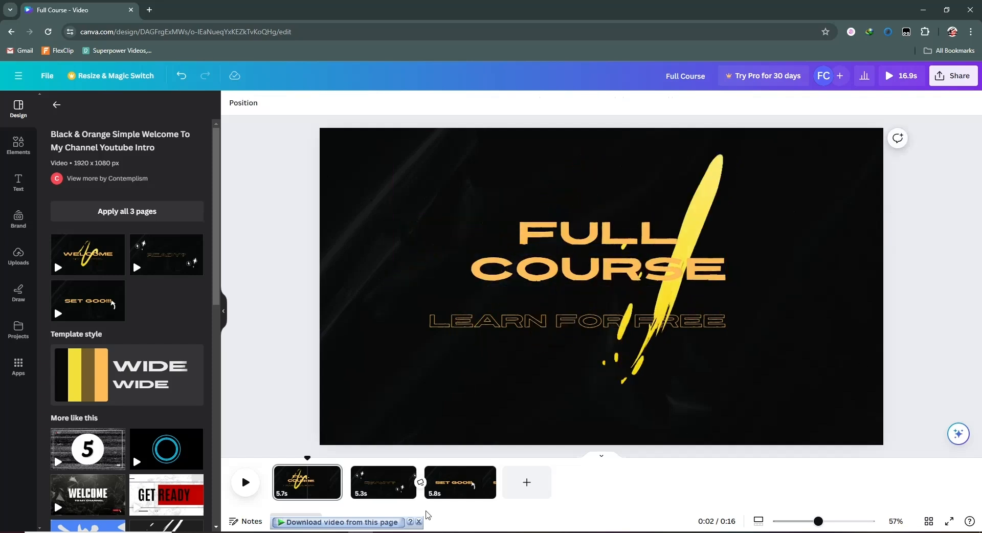
{"action": "left_click", "coordinate": [388, 482]}
{"action": "left_click", "coordinate": [708, 297]}
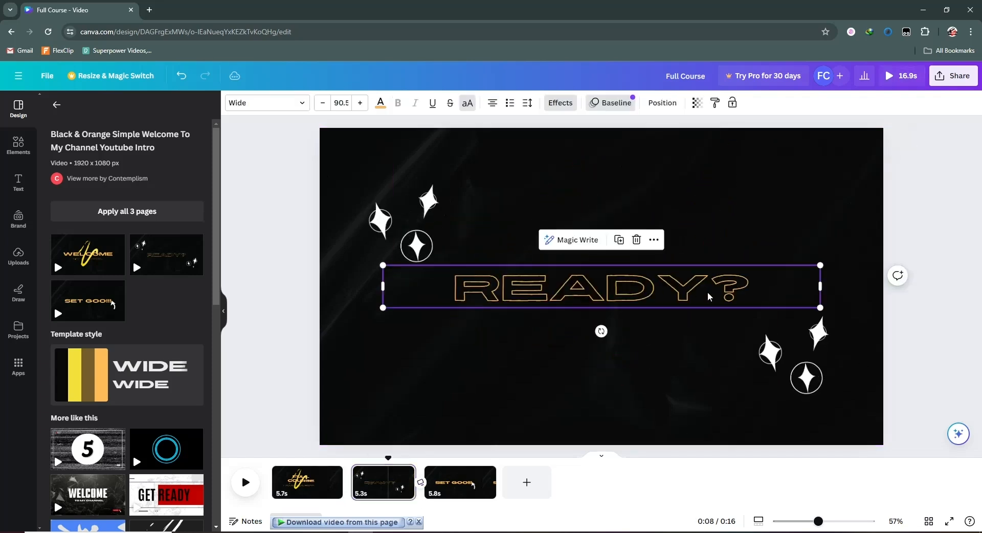
{"action": "double_click", "coordinate": [715, 290]}
{"action": "key", "text": "ctrl+v"}
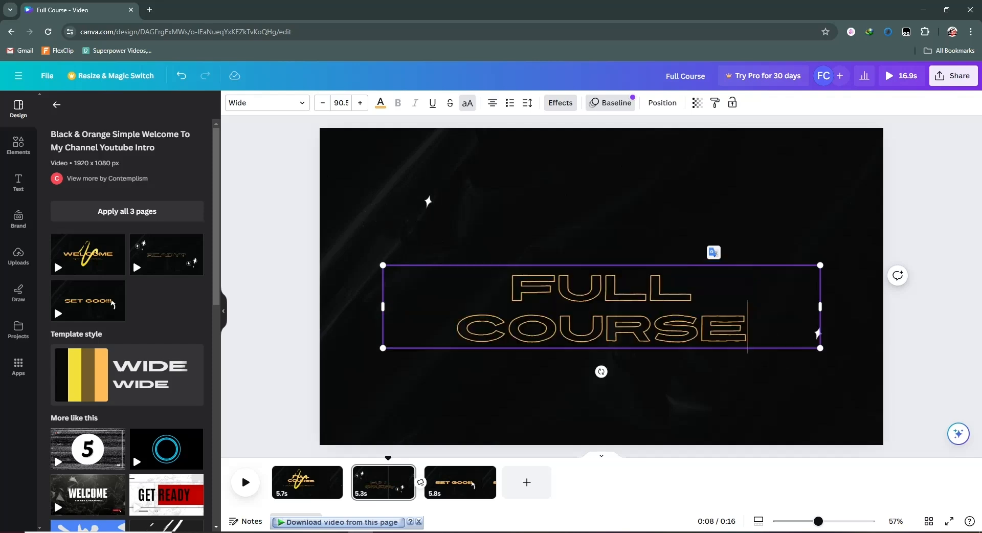
{"action": "left_click", "coordinate": [889, 333]}
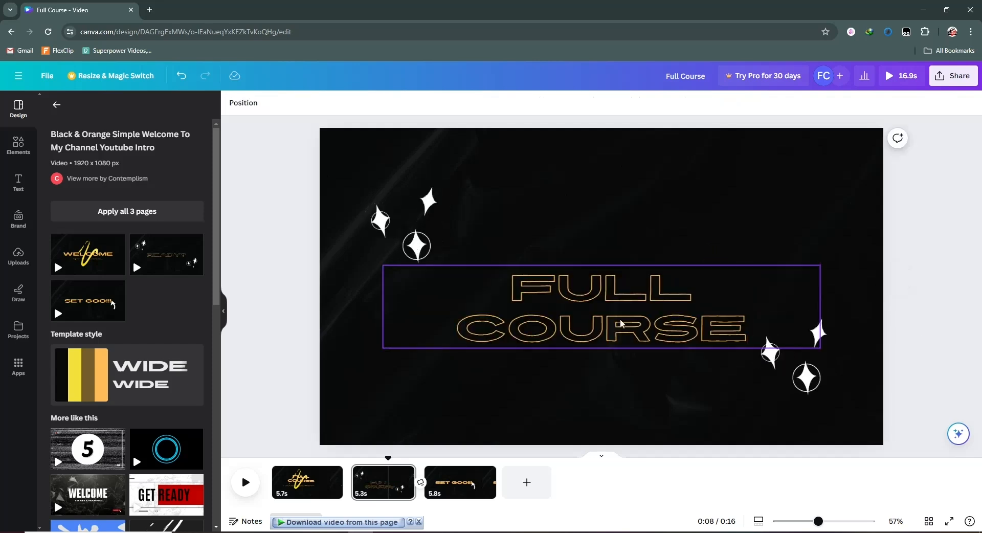
{"action": "left_click", "coordinate": [954, 75]}
{"action": "left_click", "coordinate": [668, 102]}
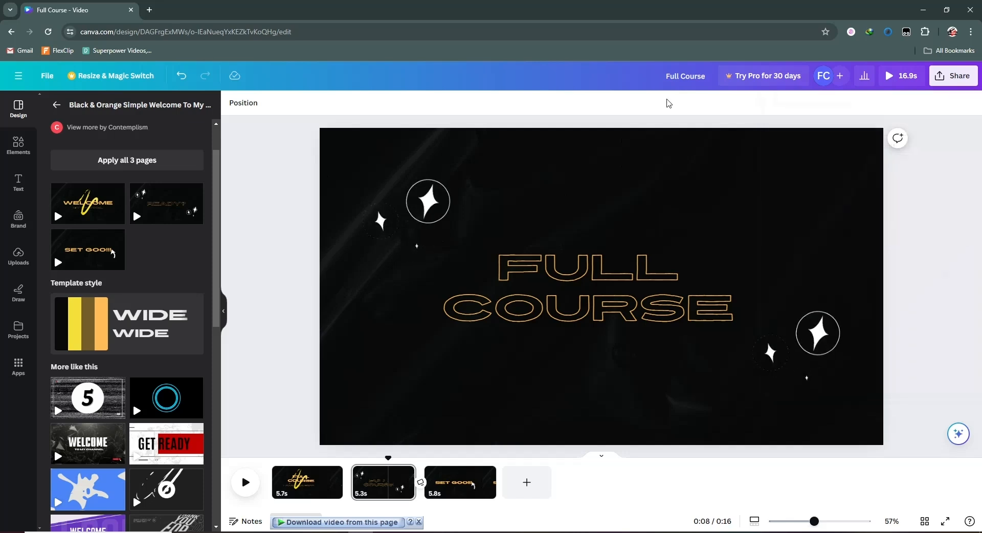
- Replace the second page with the "Black and White Modern Welcome to my Channel Video" template
{"action": "scroll", "coordinate": [109, 449], "scroll_direction": "down", "scroll_amount": 2}
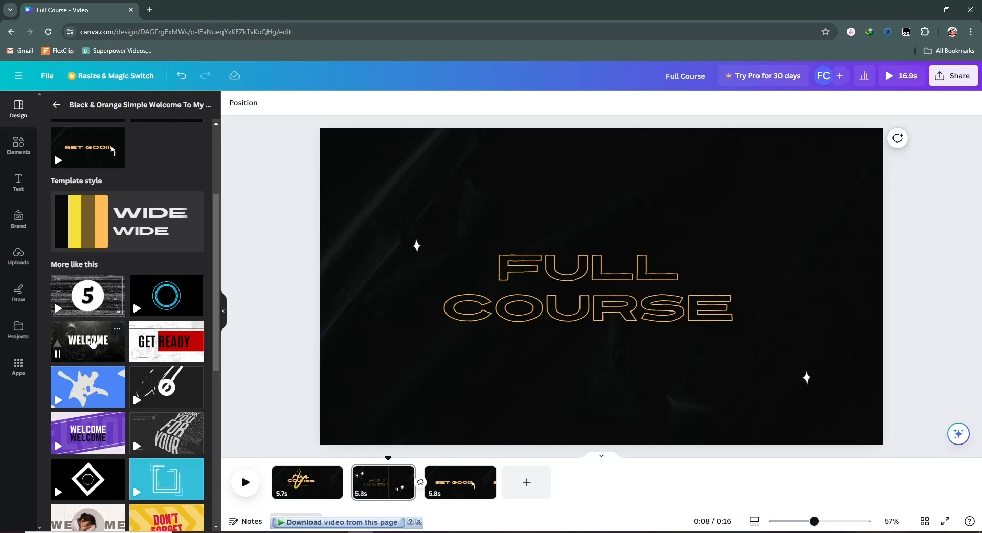
{"action": "scroll", "coordinate": [92, 352], "scroll_direction": "down", "scroll_amount": 1}
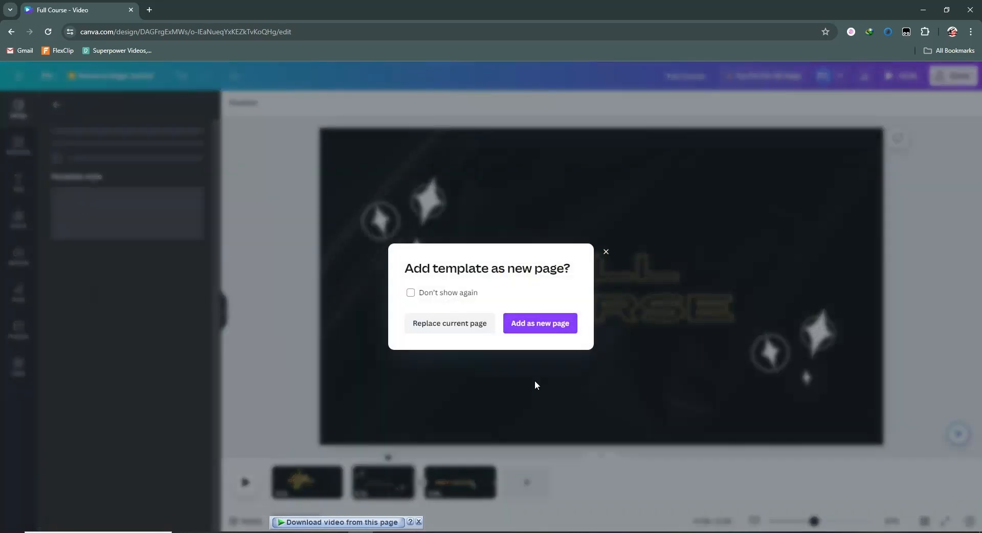
{"action": "left_click", "coordinate": [468, 326]}
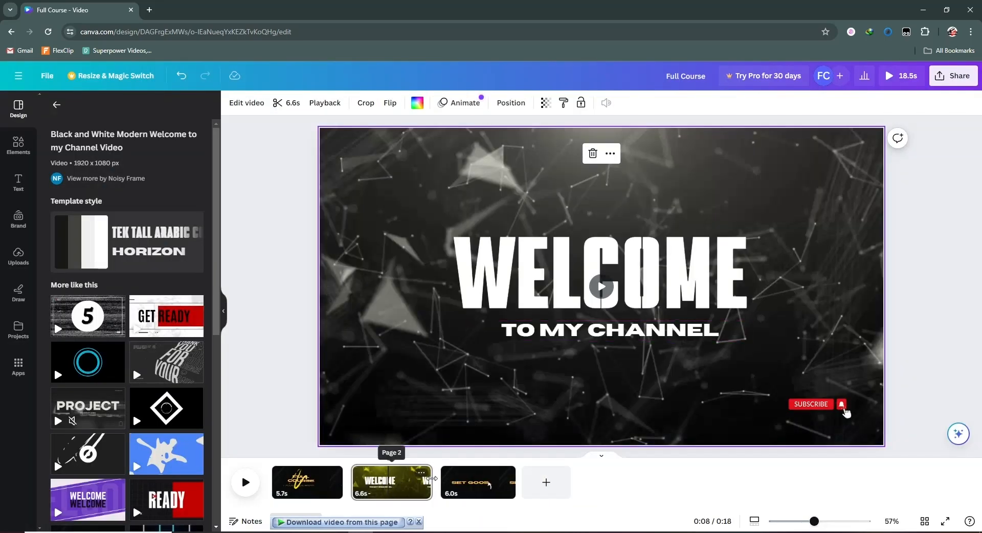
- Replace the WELCOME heading on the second page with "FULL COURSE" and widen its text box to keep it on one line
{"action": "double_click", "coordinate": [656, 277]}
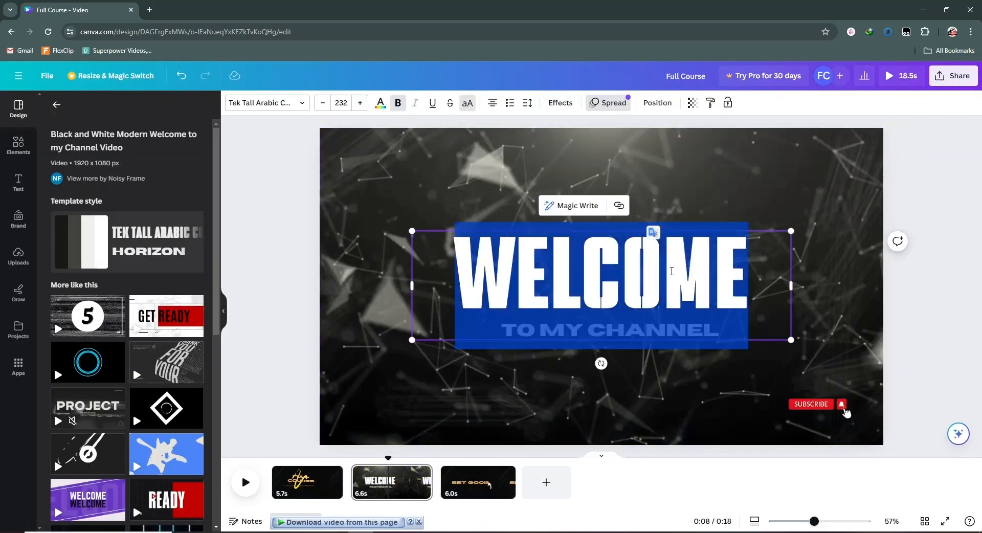
{"action": "left_click", "coordinate": [712, 276]}
{"action": "key", "text": "ctrl+a"}
{"action": "type", "text": "FULL COU"}
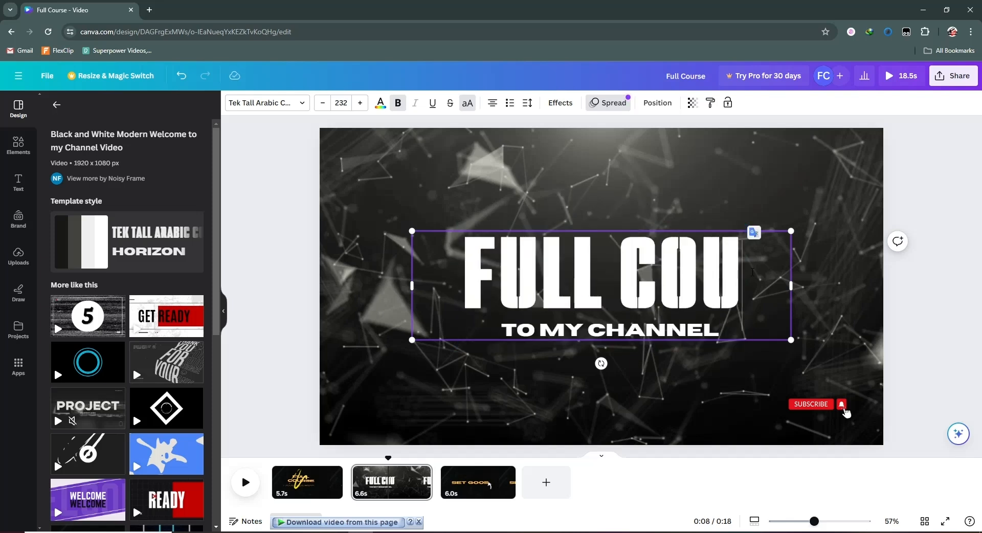
{"action": "type", "text": "RSE"}
{"action": "left_click_drag", "start_coordinate": [648, 286], "coordinate": [831, 342]}
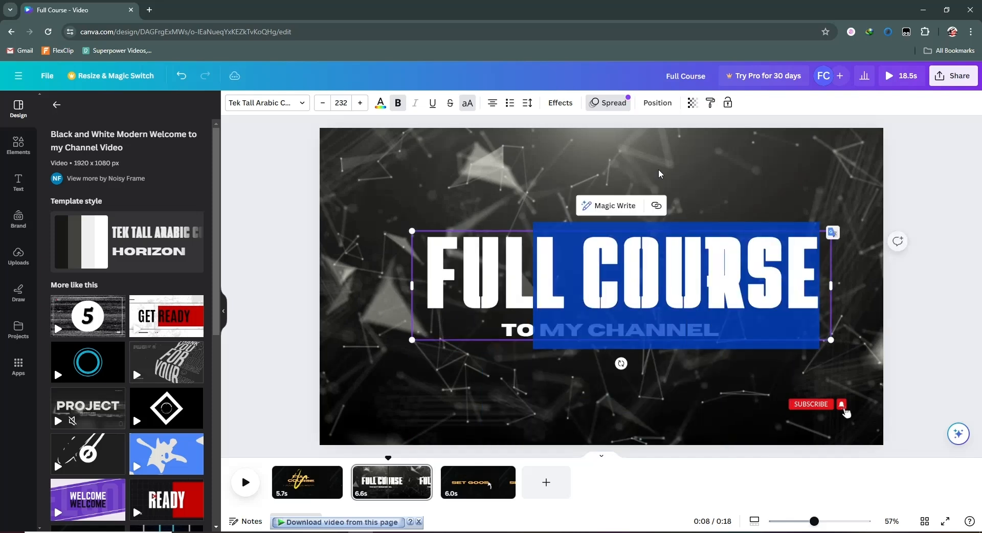
{"action": "left_click", "coordinate": [767, 366]}
- Replace the TO MY CHANNEL subtitle with "LEARN FOR FREE"
{"action": "double_click", "coordinate": [721, 330]}
{"action": "type", "text": "LEARN FOR FREE"}
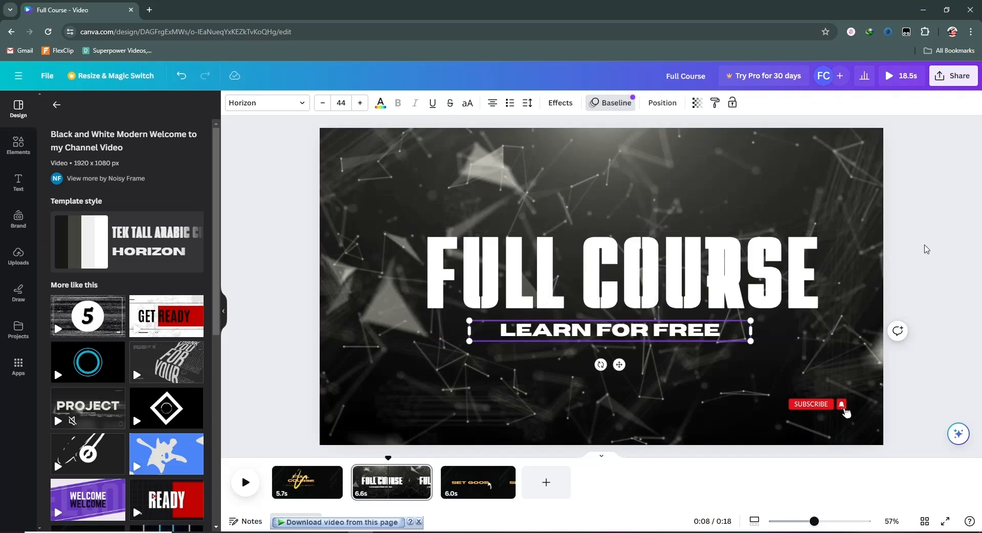
{"action": "left_click", "coordinate": [931, 256]}
- Shift the heading and subtitle left, with the subtitle slightly lower, and preview the second page from its start
{"action": "left_click_drag", "start_coordinate": [633, 338], "coordinate": [629, 348]}
{"action": "left_click_drag", "start_coordinate": [647, 296], "coordinate": [628, 298]}
{"action": "left_click_drag", "start_coordinate": [645, 343], "coordinate": [632, 344]}
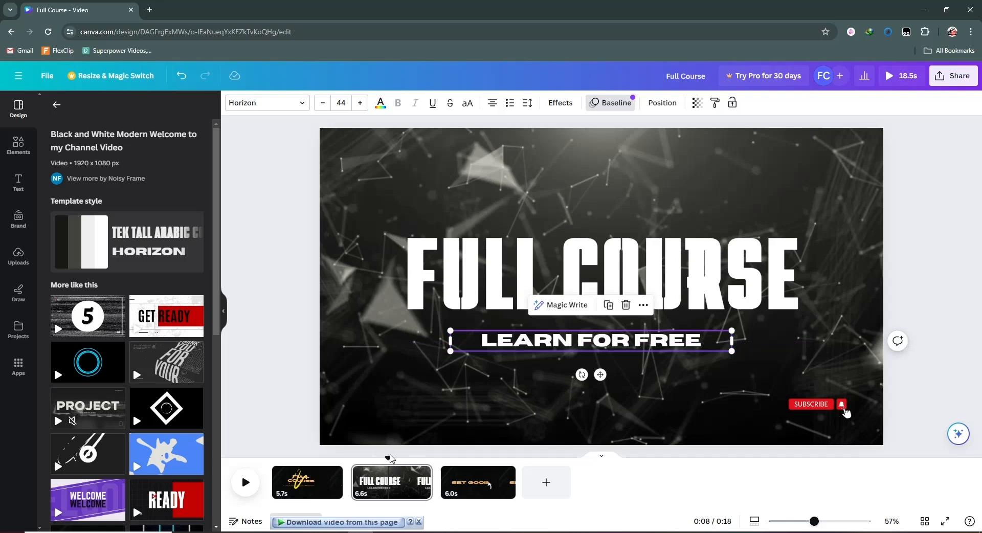
{"action": "left_click_drag", "start_coordinate": [375, 458], "coordinate": [353, 458]}
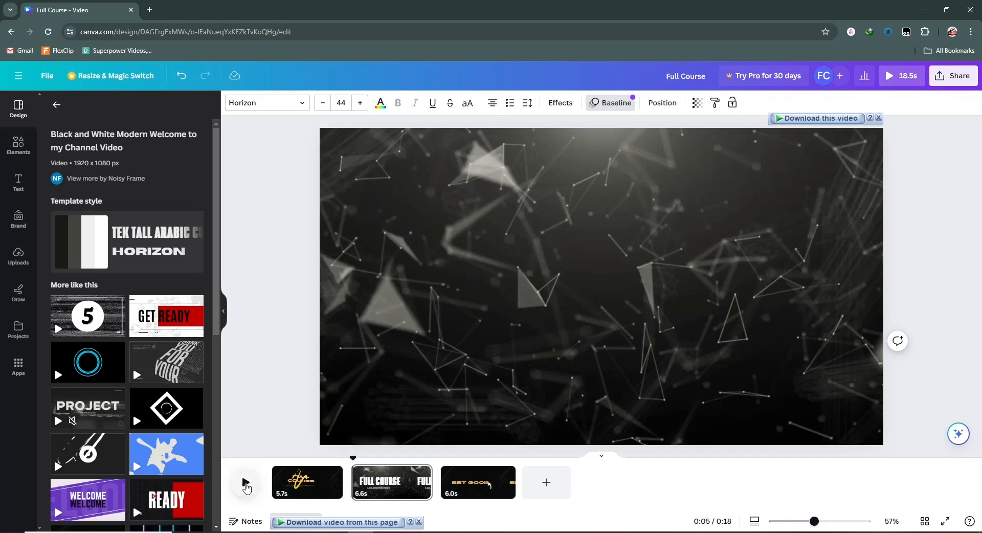
{"action": "left_click", "coordinate": [246, 483]}
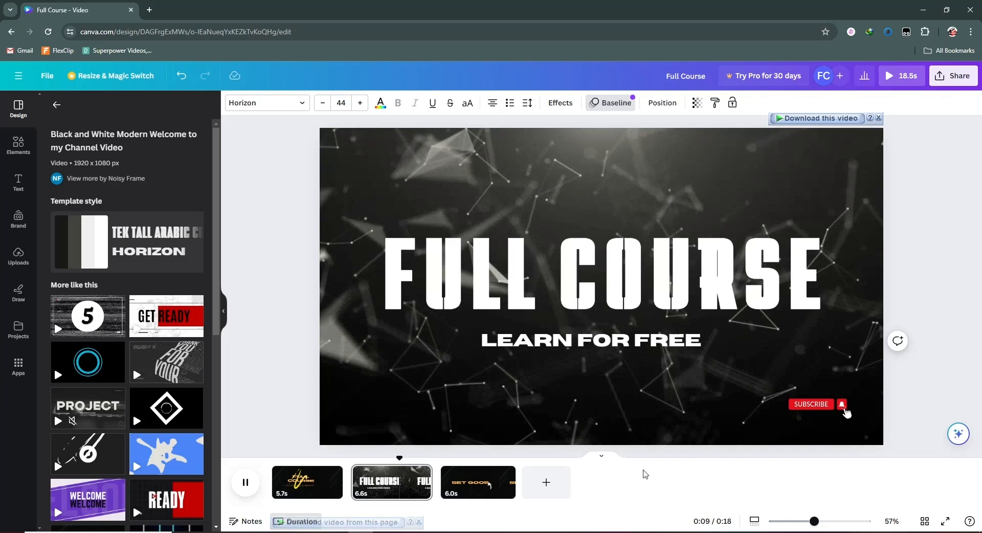
- Delete the first FULL COURSE page and the SET GOO!!! page, and play back the remaining black and white page
{"action": "left_click", "coordinate": [312, 486]}
{"action": "left_click", "coordinate": [331, 473]}
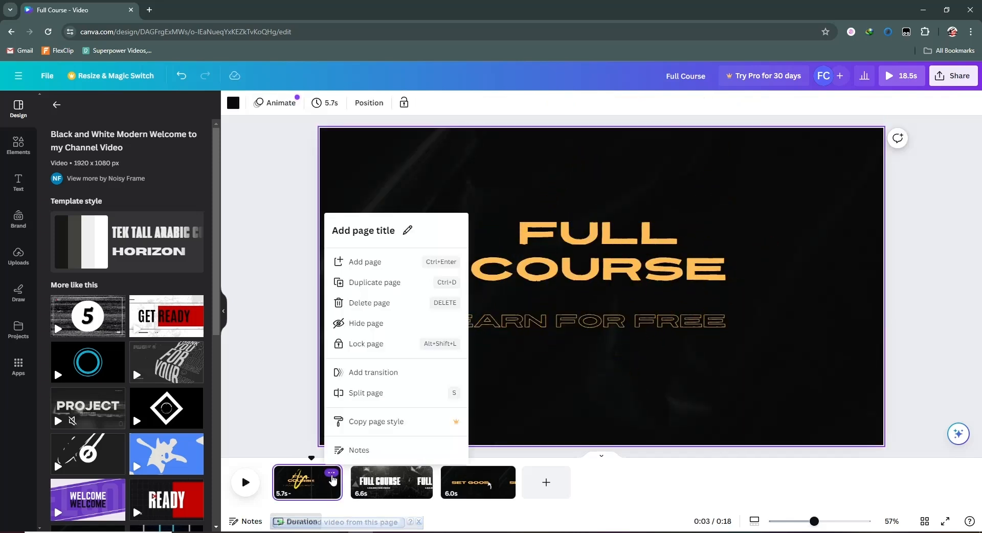
{"action": "left_click", "coordinate": [369, 303]}
{"action": "left_click", "coordinate": [425, 473]}
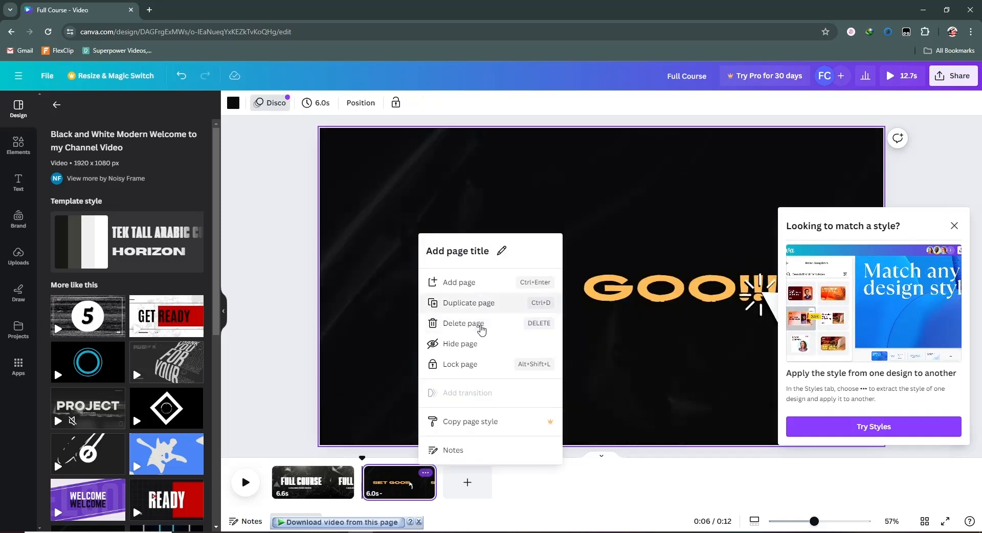
{"action": "left_click", "coordinate": [481, 324]}
{"action": "left_click", "coordinate": [954, 225]}
{"action": "key", "text": "space"}
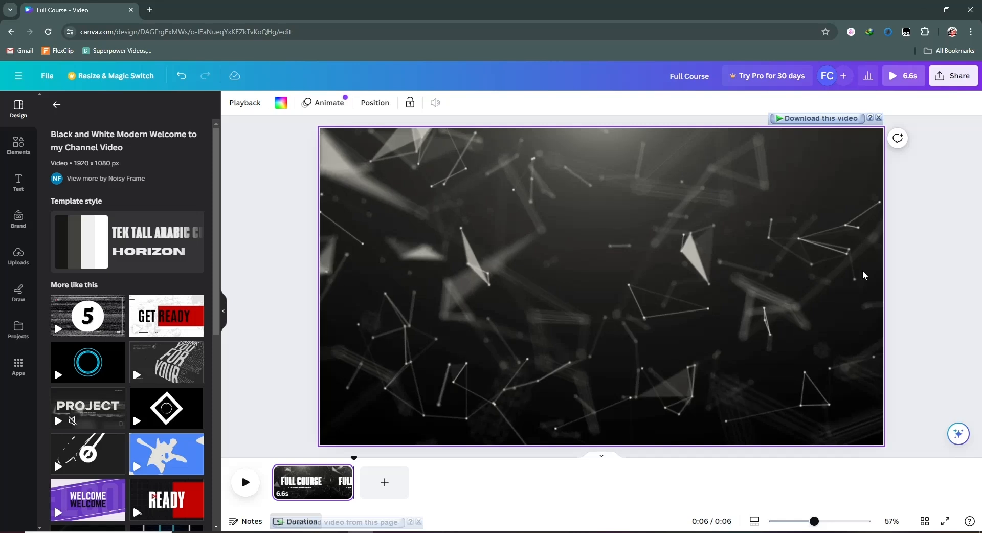
- Download the design as an MP4 Video named Full Course.mp4 and play the file in VLC media player at 95% volume
{"action": "left_click", "coordinate": [962, 81]}
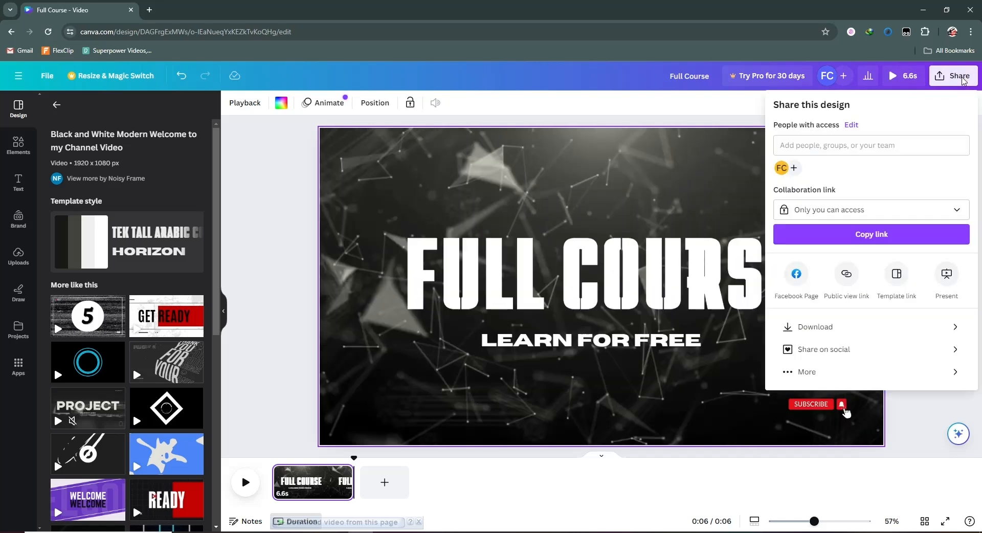
{"action": "left_click", "coordinate": [858, 336]}
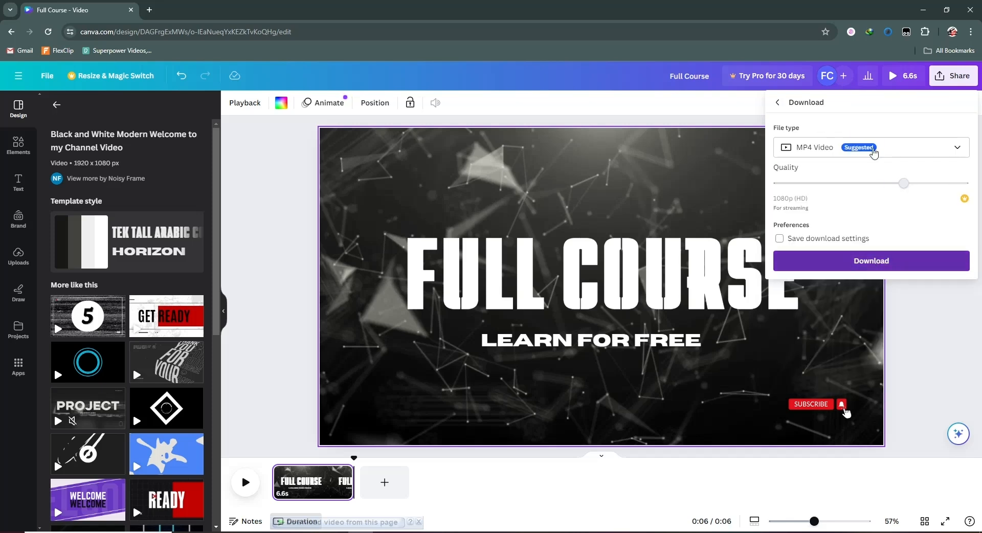
{"action": "left_click", "coordinate": [936, 149]}
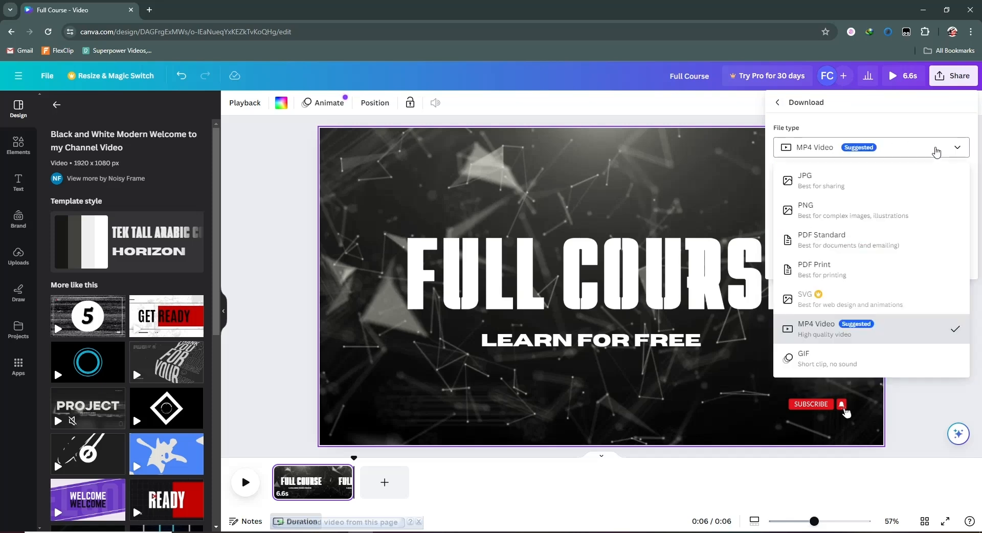
{"action": "left_click", "coordinate": [830, 336]}
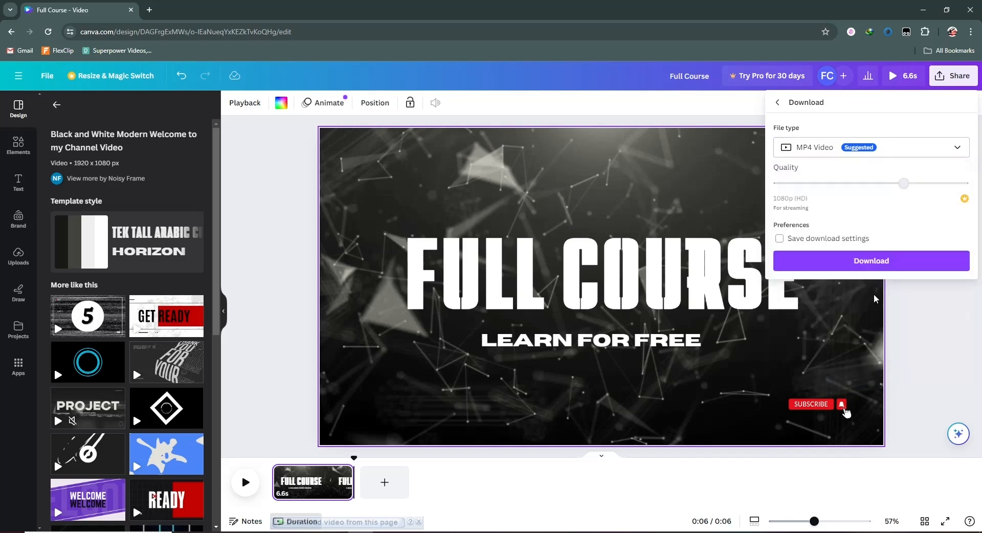
{"action": "left_click", "coordinate": [871, 262]}
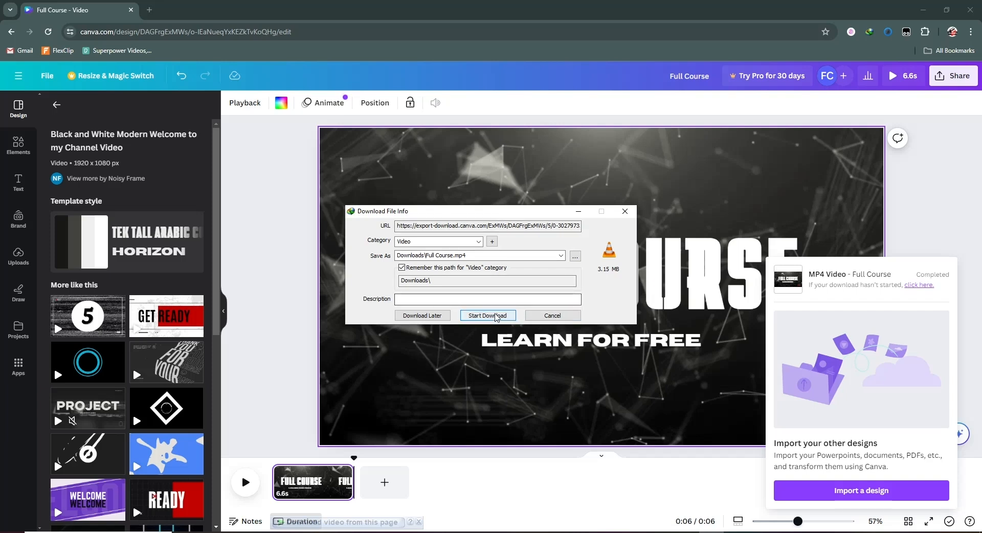
{"action": "left_click", "coordinate": [513, 313]}
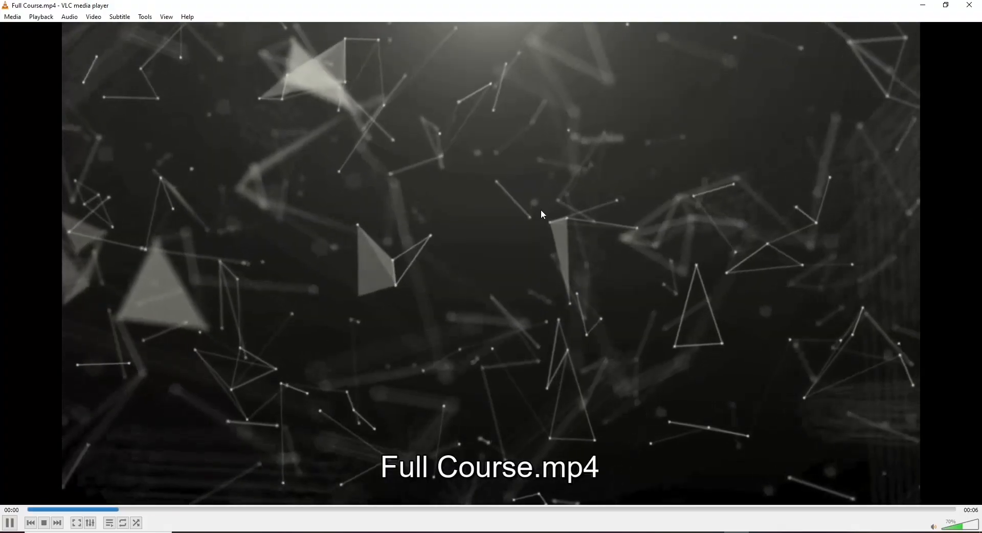
{"action": "scroll", "coordinate": [543, 214], "scroll_direction": "up", "scroll_amount": 6}
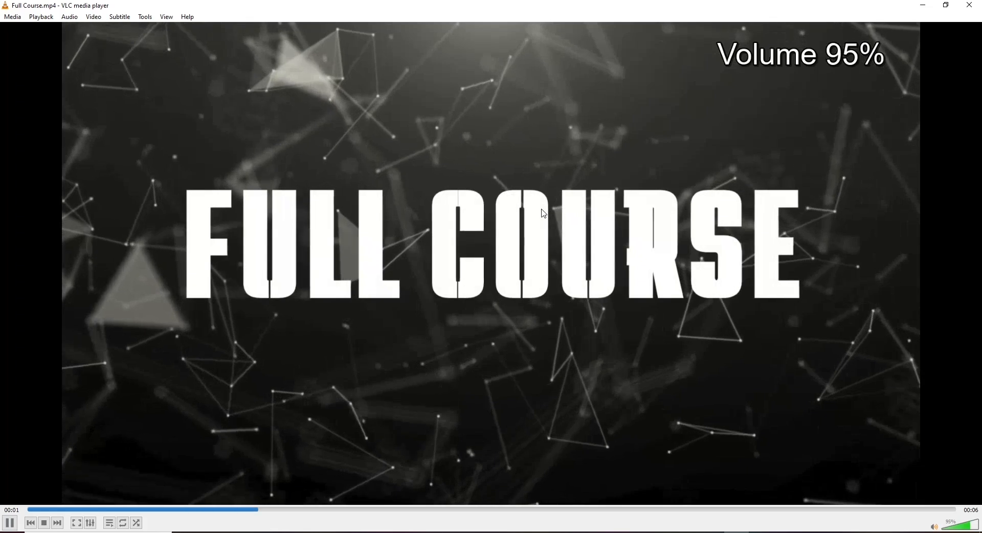